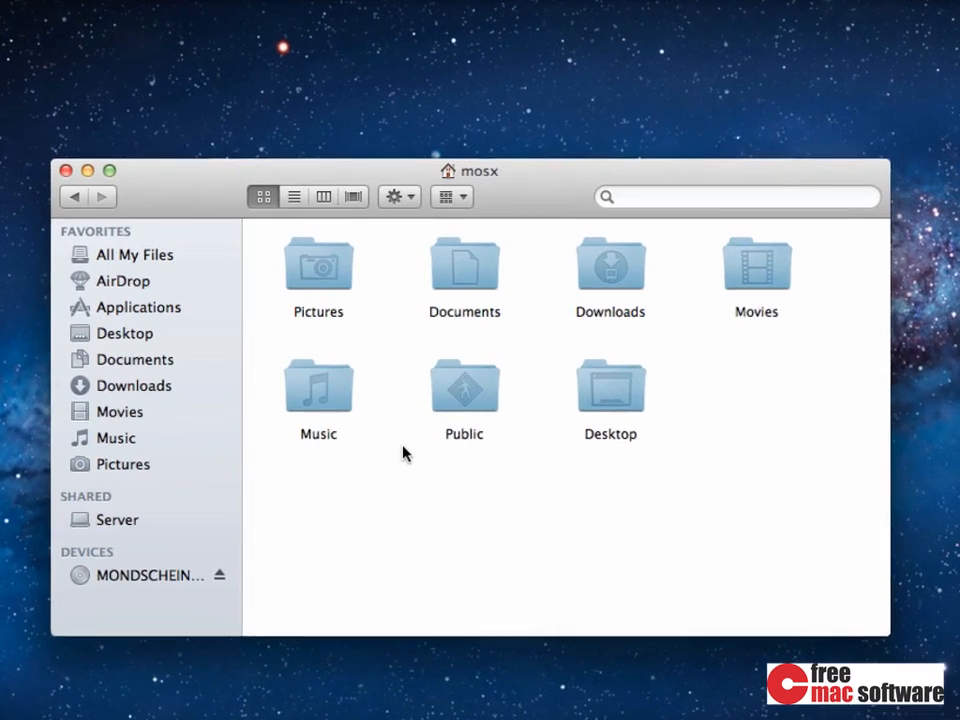
Copy the VIDEO_TS folder from the MONDSCHEINTARIF disc to the desktop.
click(165, 607)
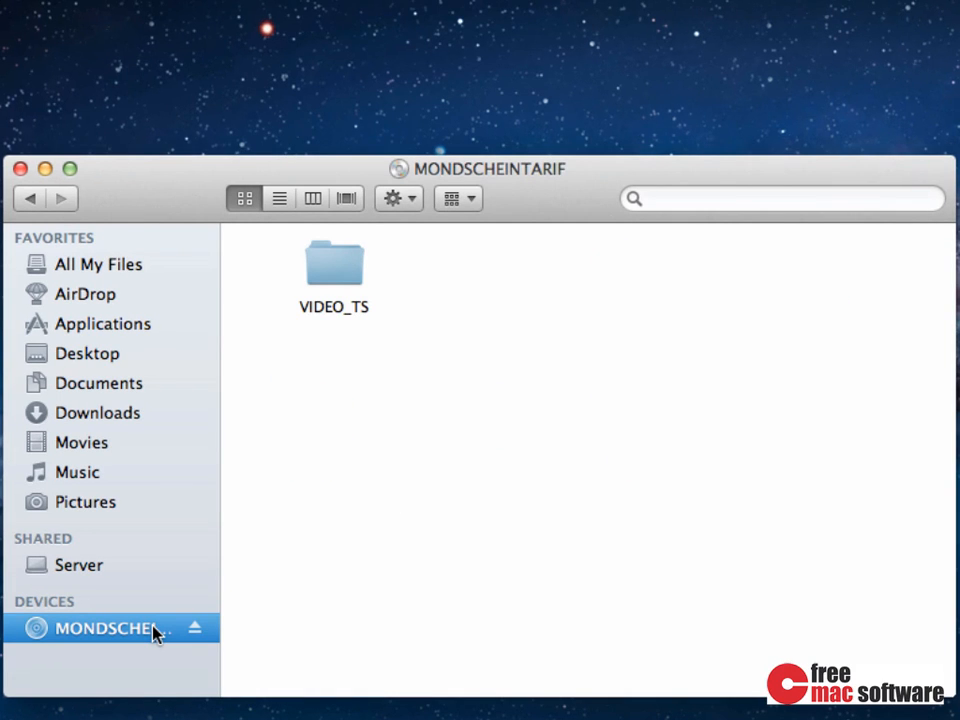
drag(332, 281, 462, 90)
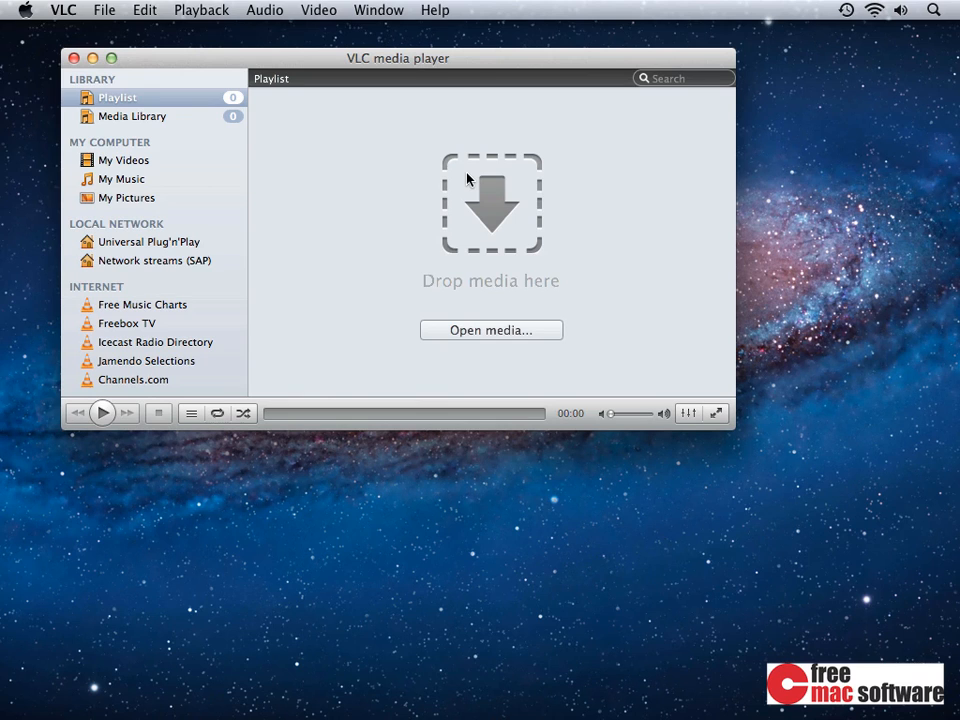
In VLC, bring up the disc source options for MONDSCHEINTARIF and disable DVD menus.
click(100, 12)
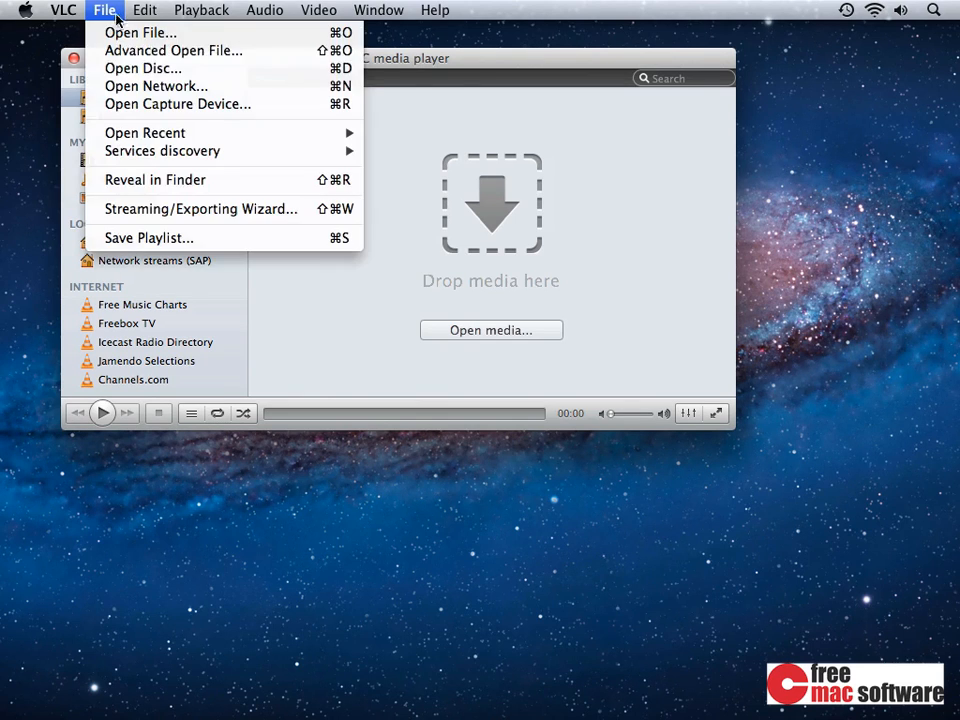
click(115, 68)
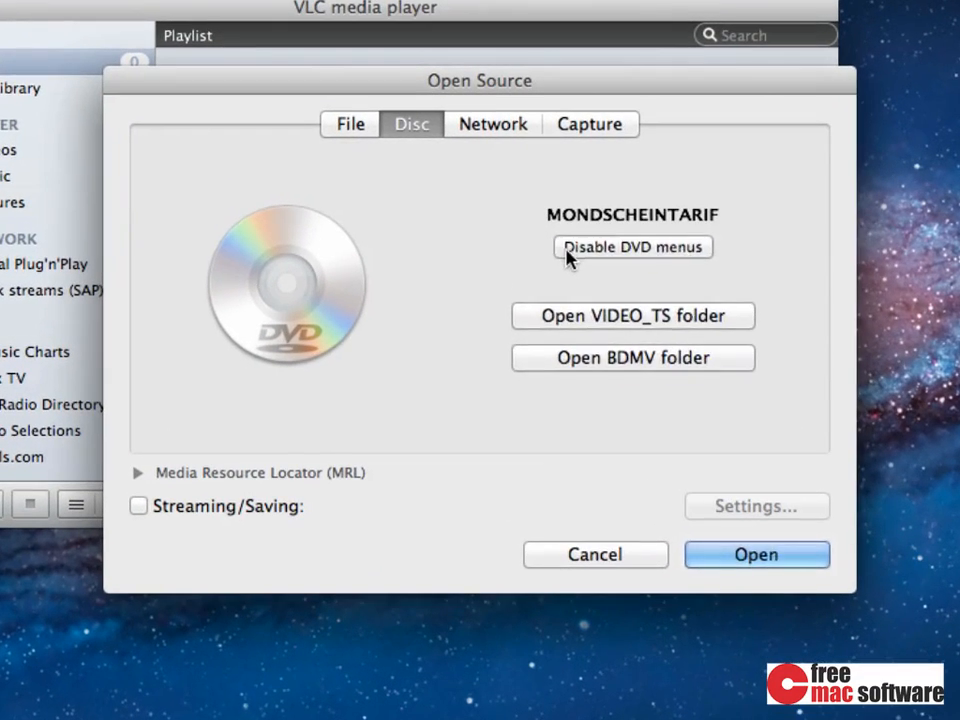
click(556, 241)
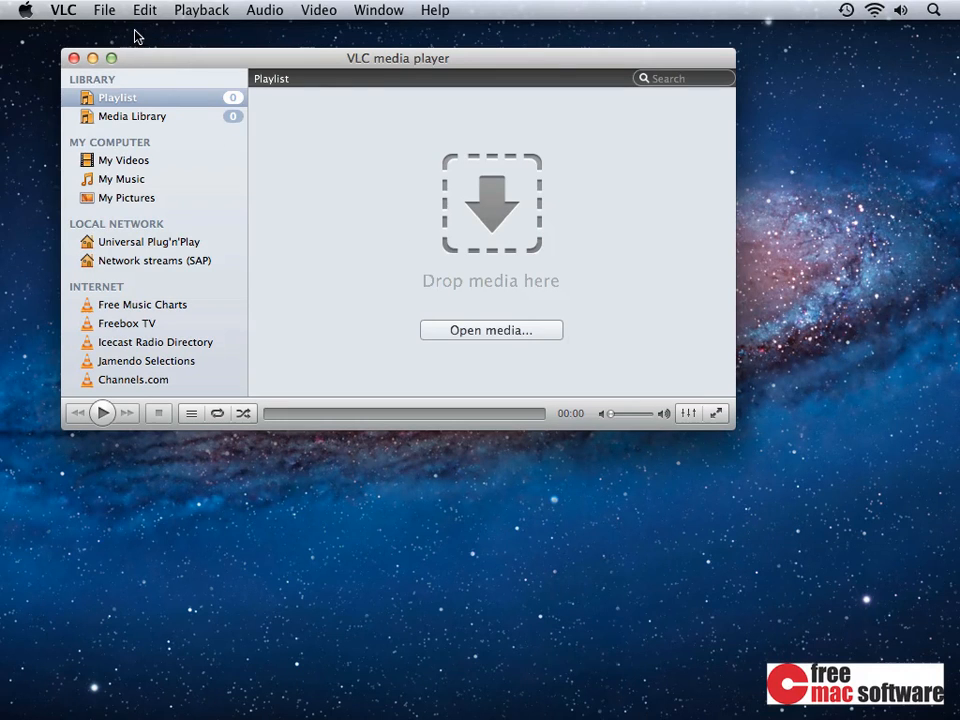
Enable DVD menus for the MONDSCHEINTARIF disc and start playing it.
click(104, 12)
click(113, 70)
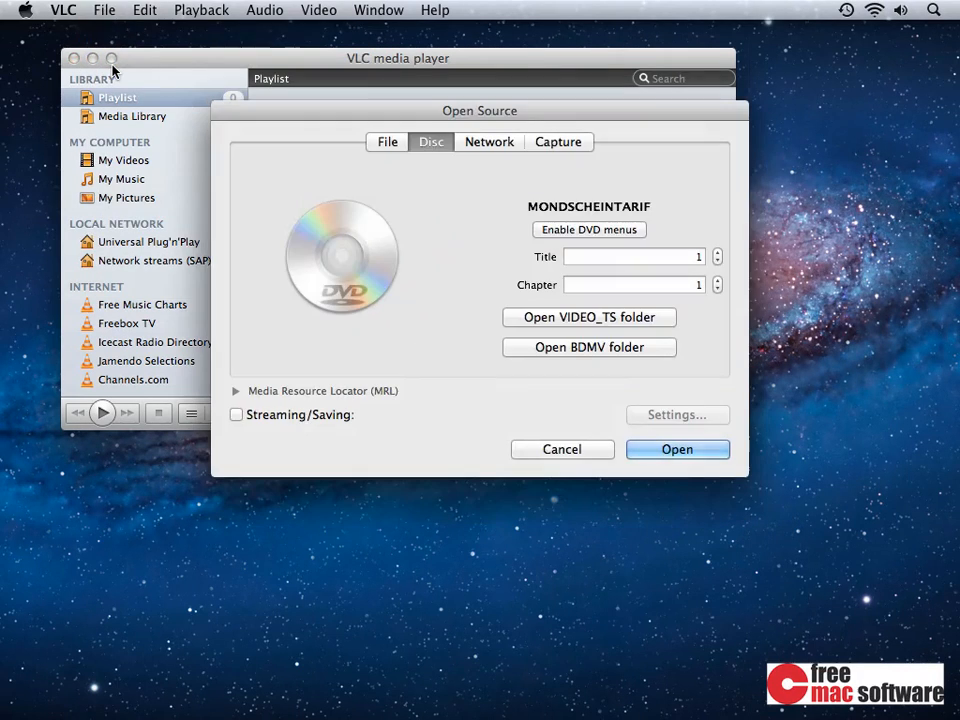
click(545, 231)
key(Return)
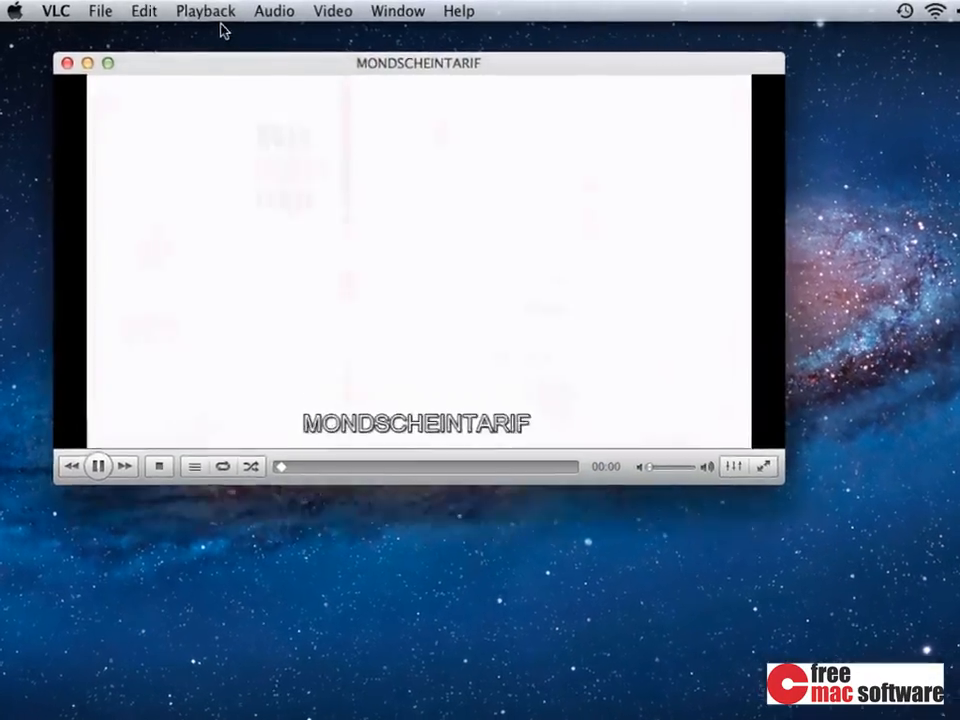
Examine the disc's title and chapter lists in the playback options.
click(203, 14)
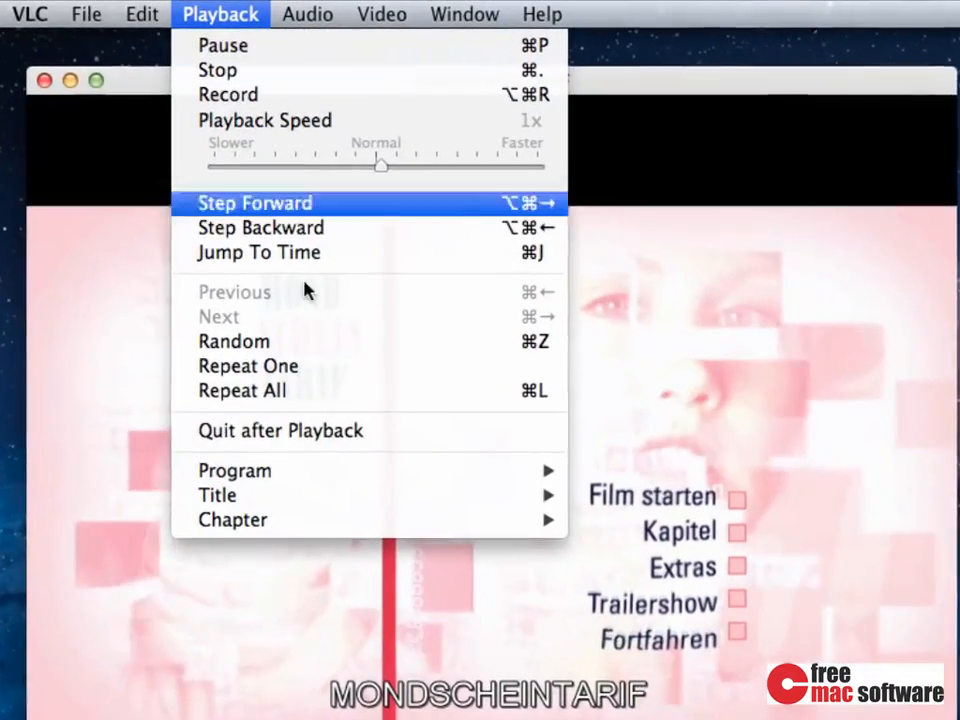
mouse_move(373, 467)
mouse_move(407, 536)
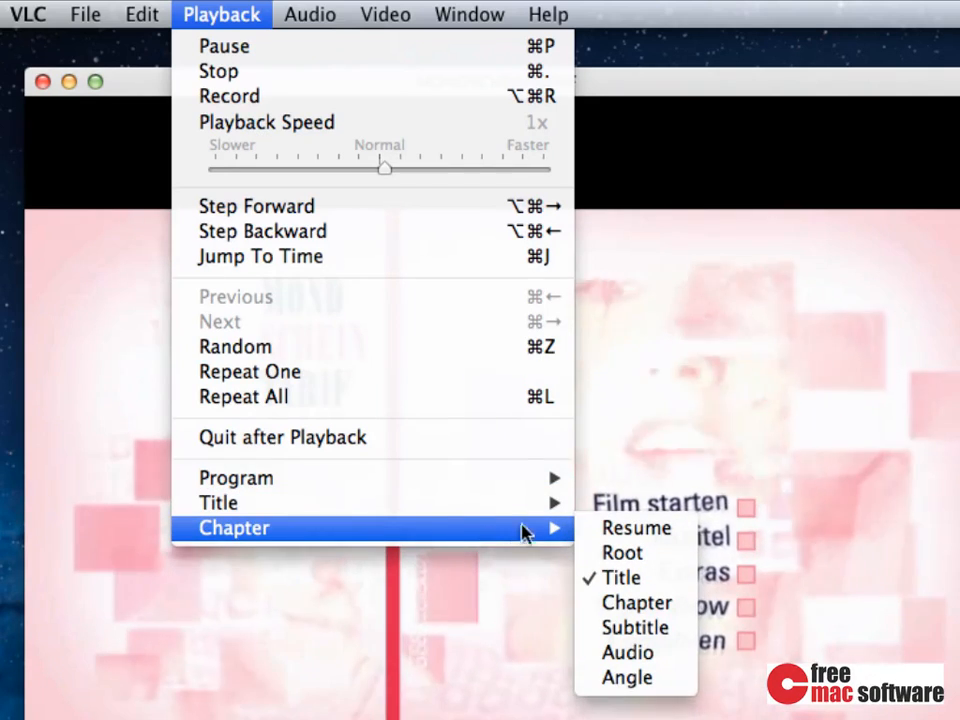
mouse_move(553, 506)
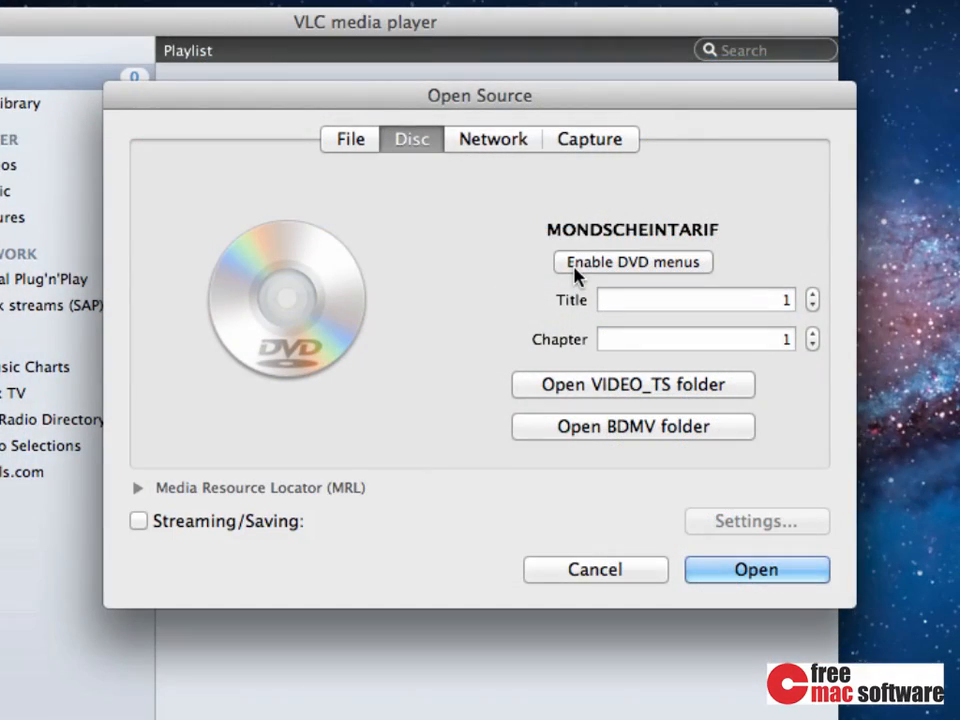
Keep title 1 and chapter 1 as the disc's starting point and turn on Streaming/Saving.
click(620, 298)
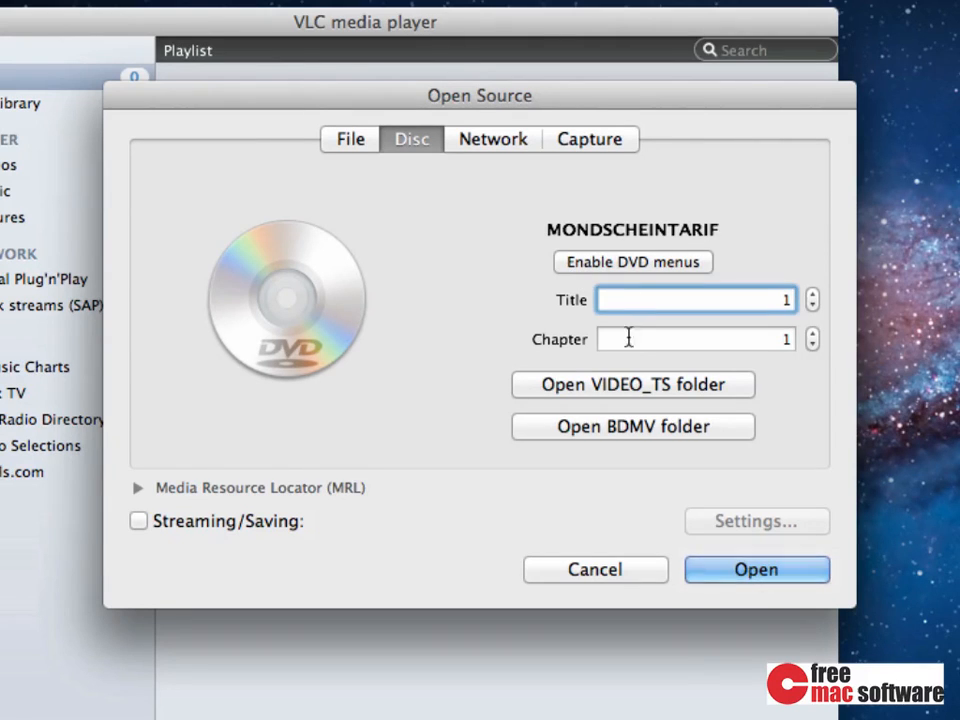
click(628, 339)
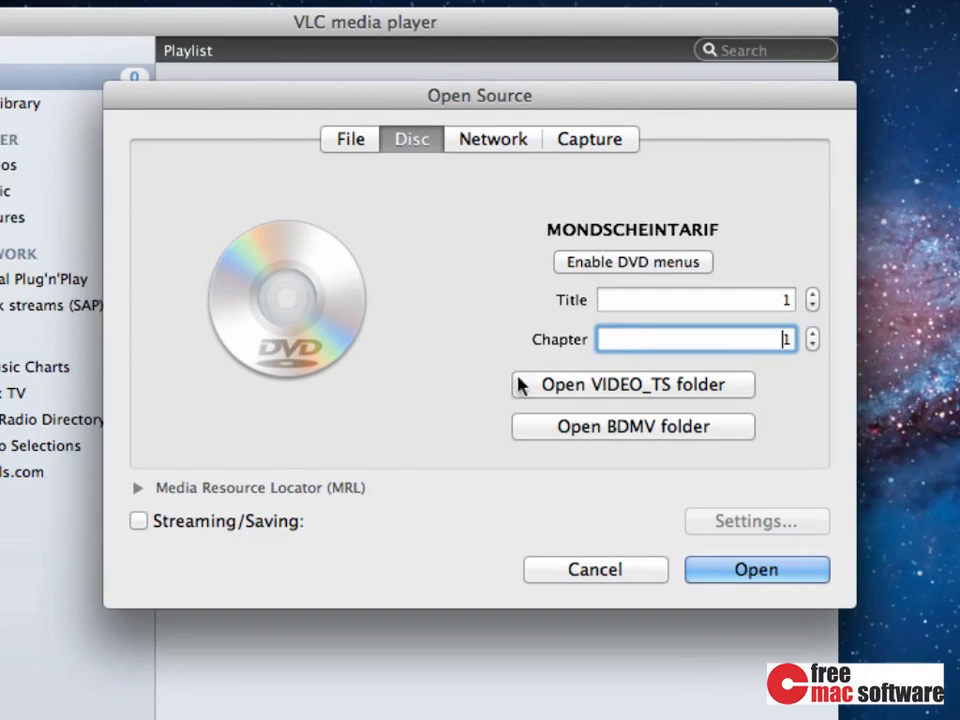
click(226, 529)
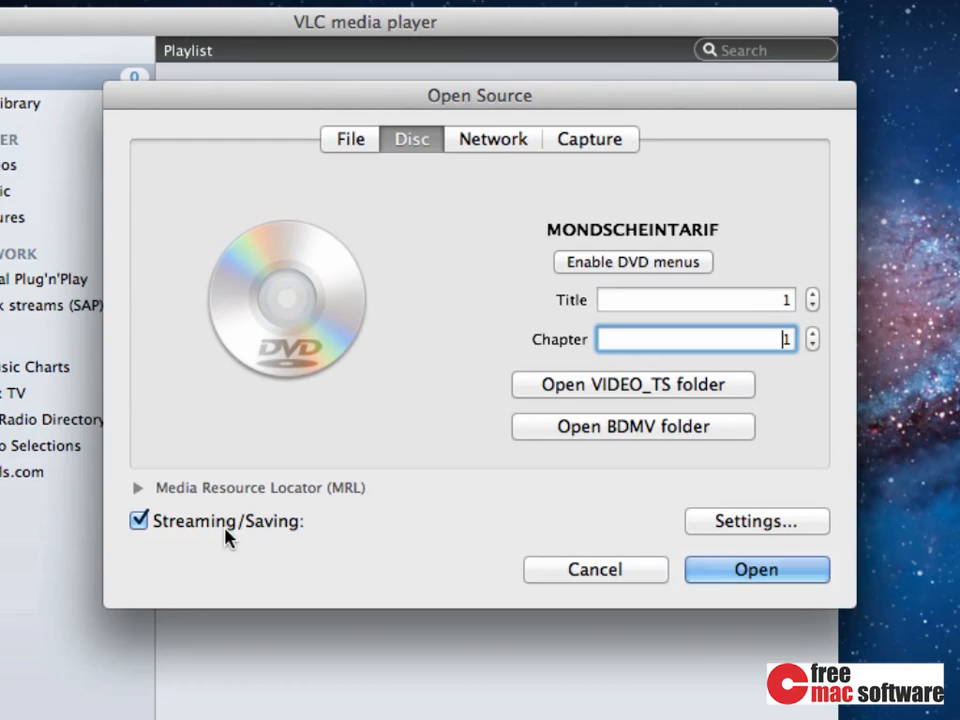
Set the streaming output file to vlc-output.ts on the Desktop and start saving the disc.
click(739, 524)
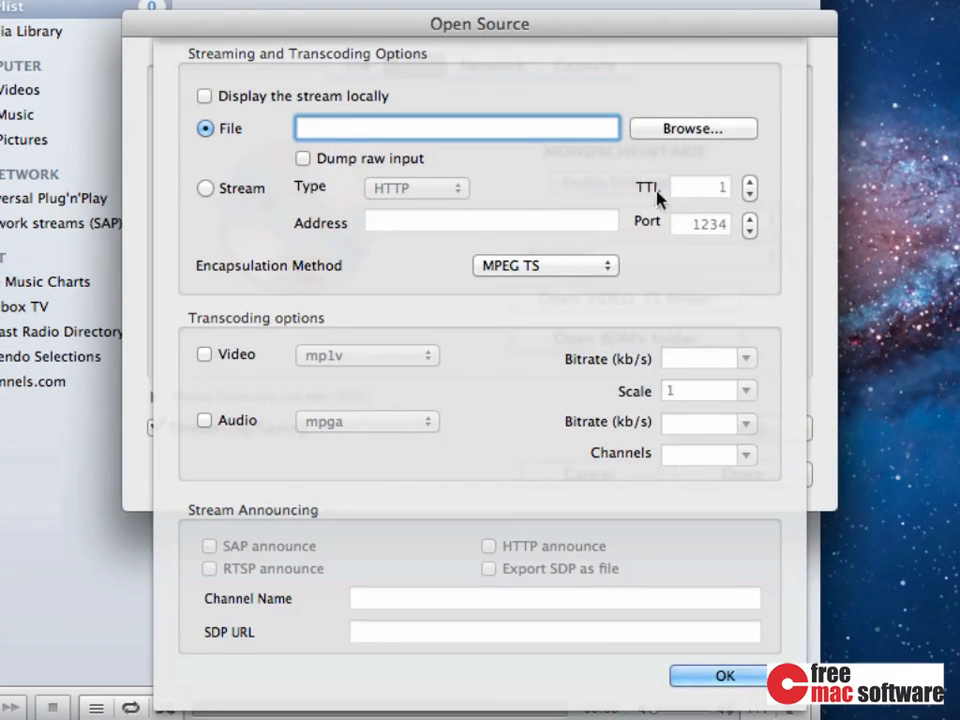
click(653, 141)
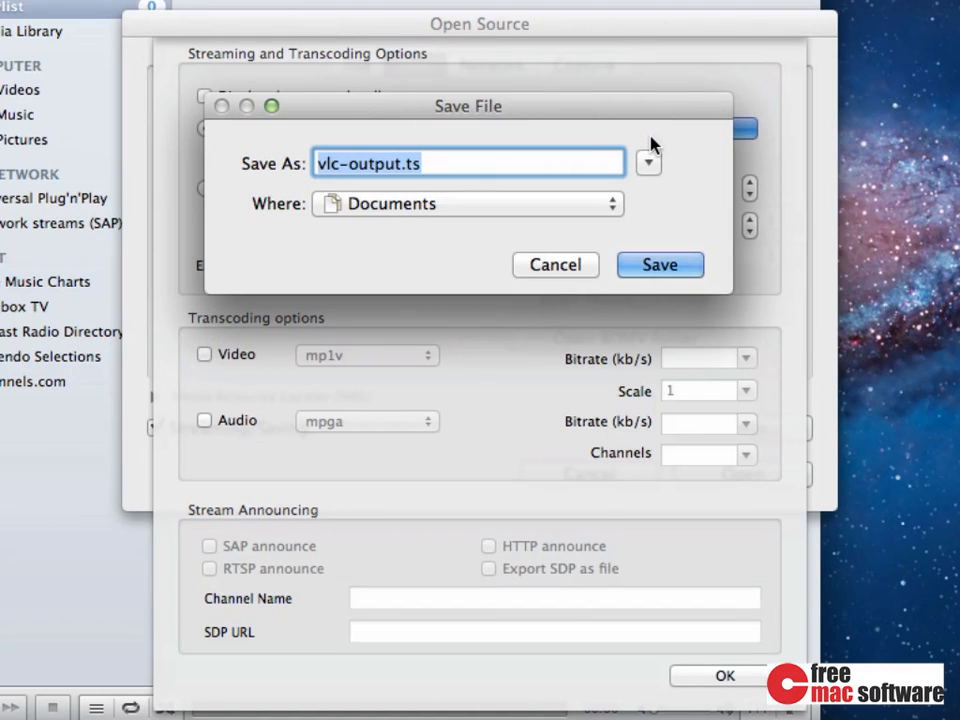
key(super+d)
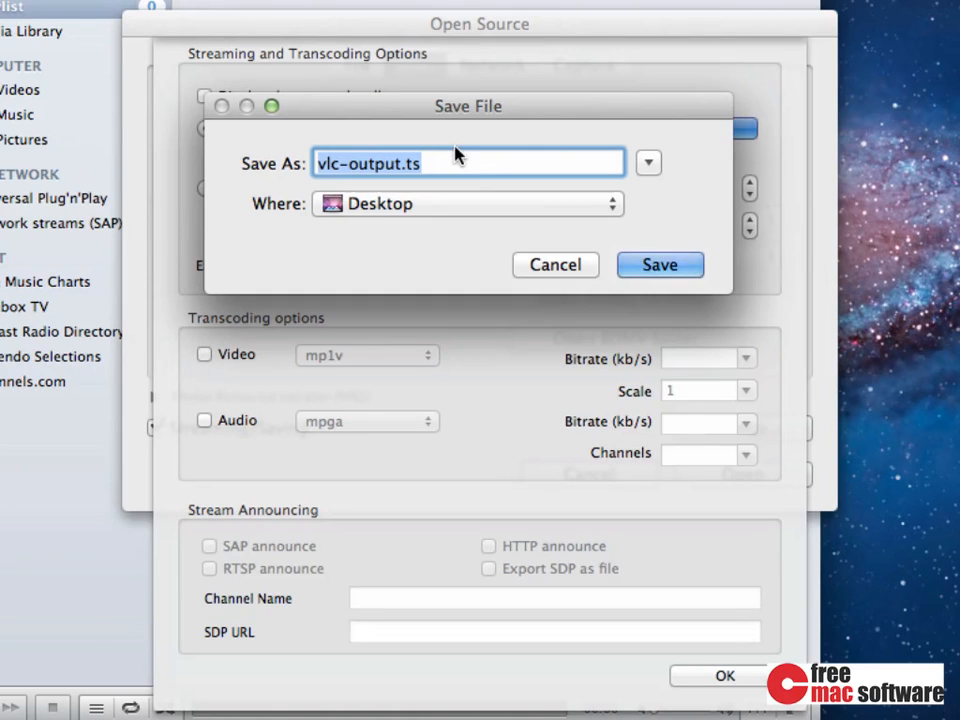
click(650, 266)
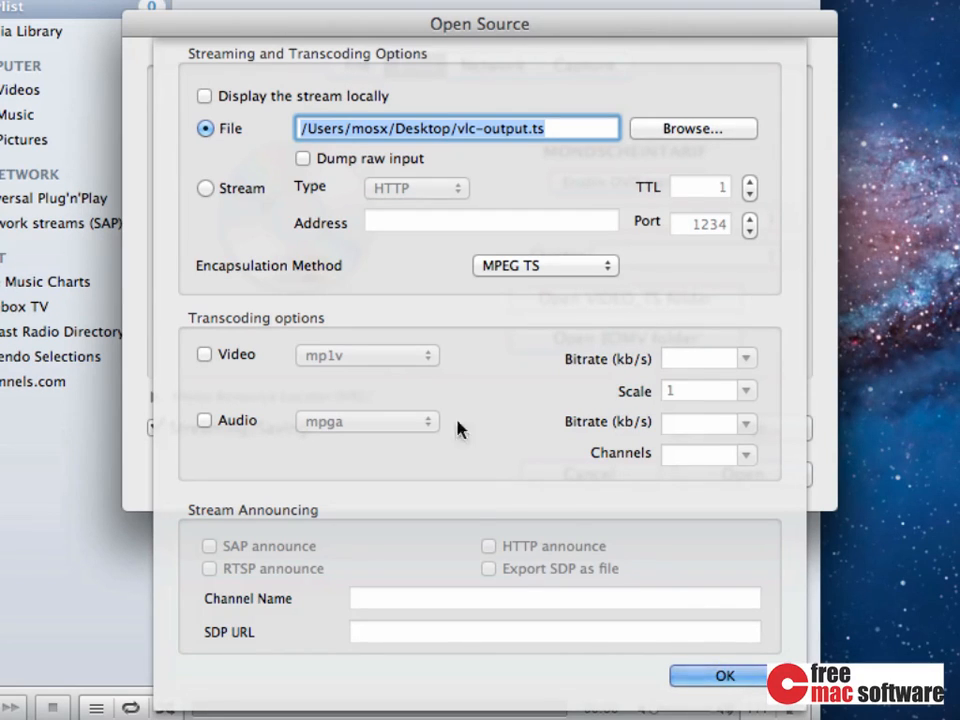
click(694, 677)
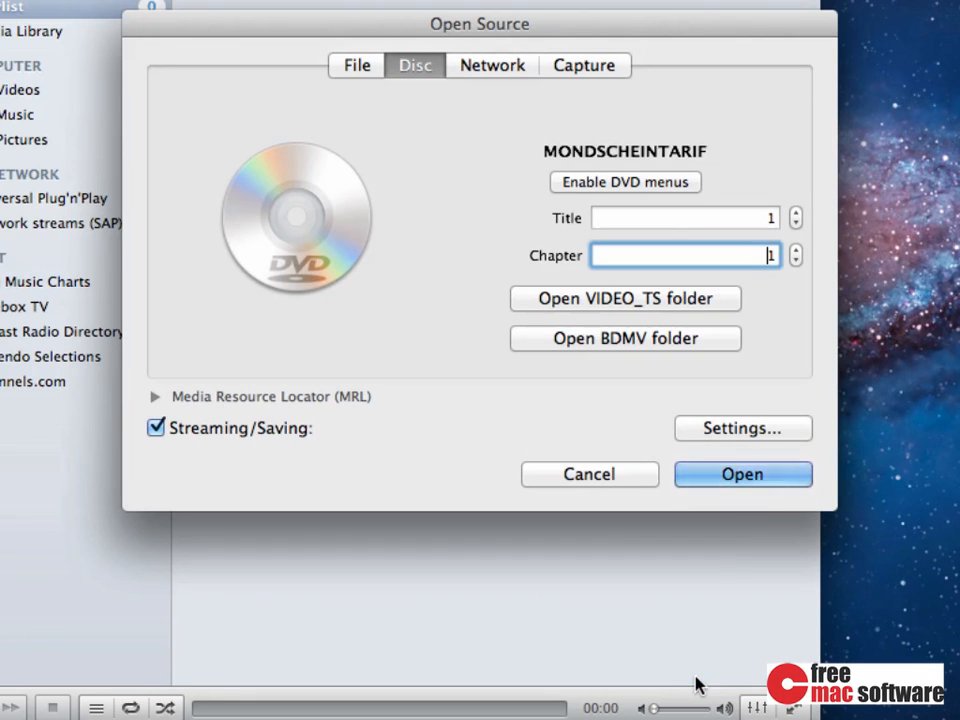
click(736, 475)
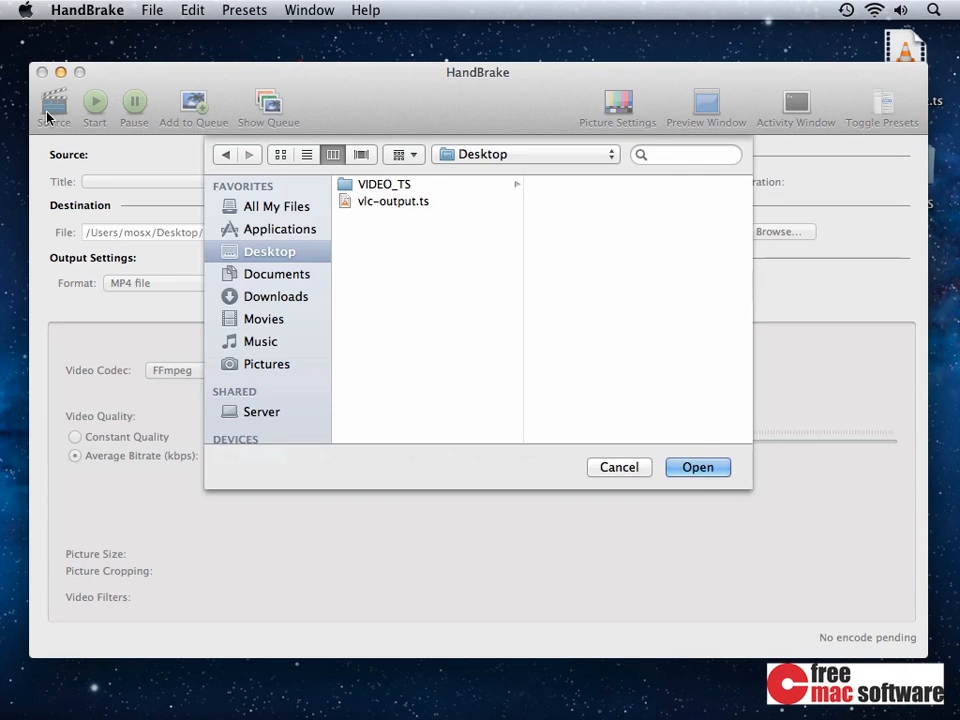
In HandBrake, open the ANGER_MANAGEMENT disc as the source.
scroll(242, 305, down, 3)
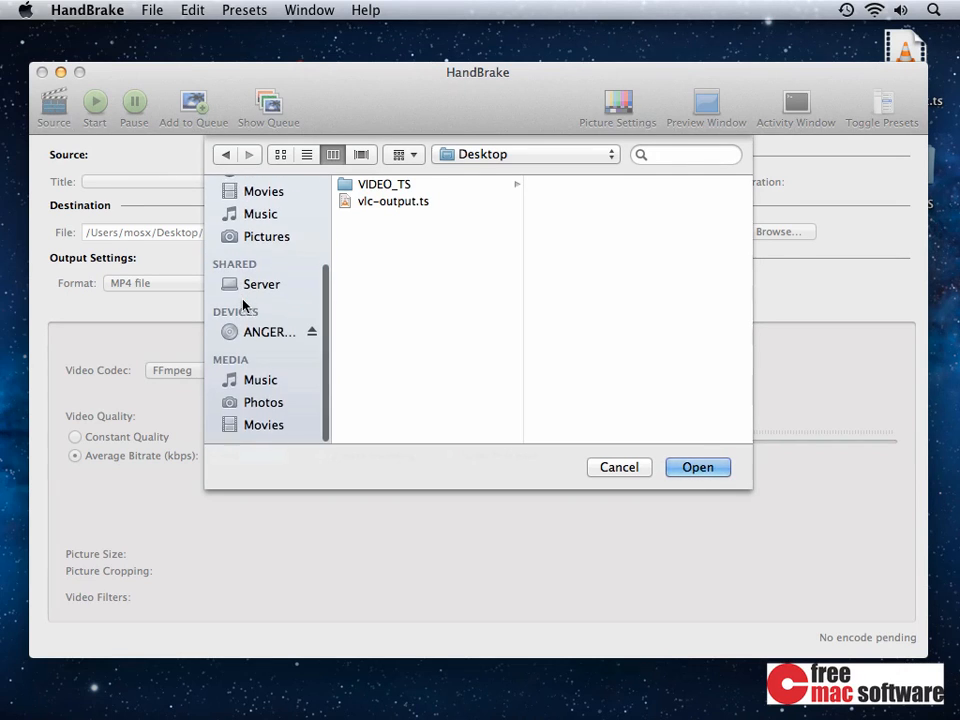
click(247, 341)
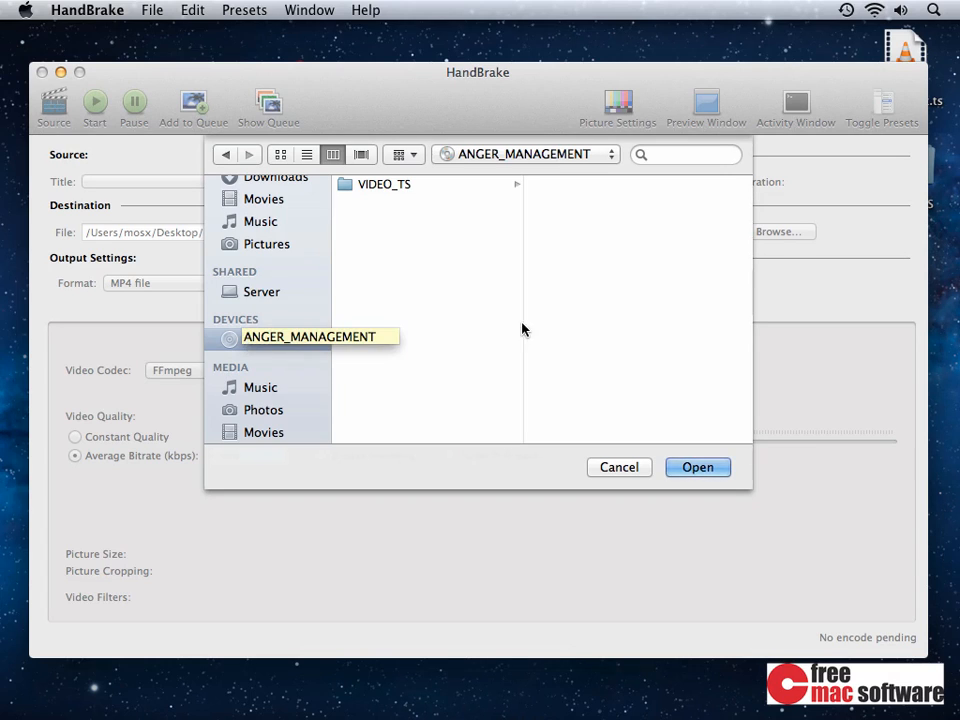
click(713, 472)
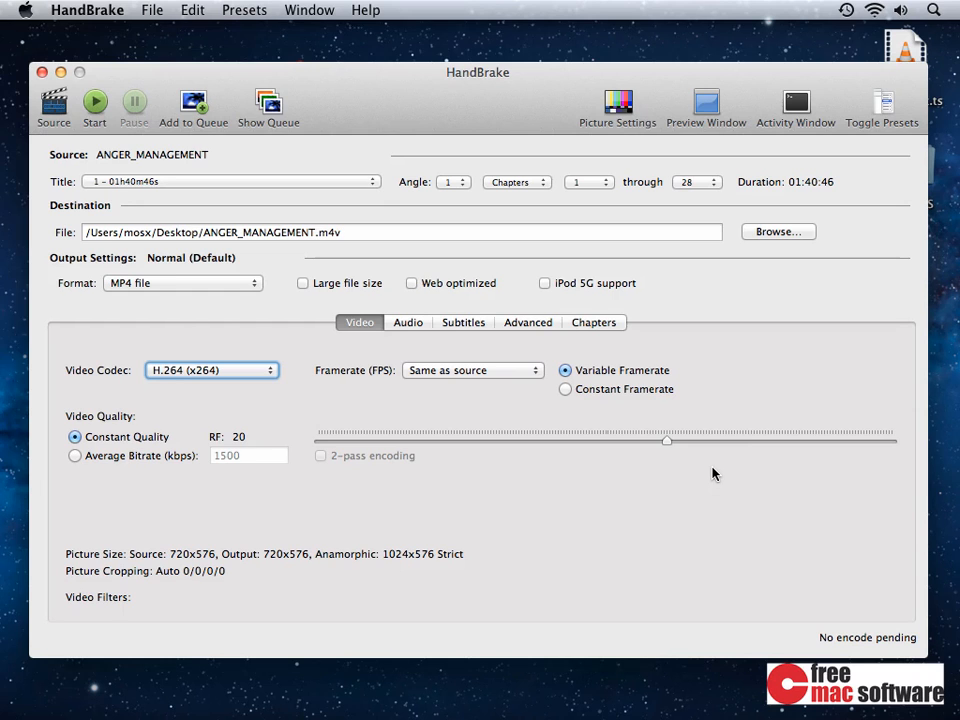
Show the presets, expand the Devices and Legacy groups, and apply the AppleTV 2 preset to the output.
click(880, 101)
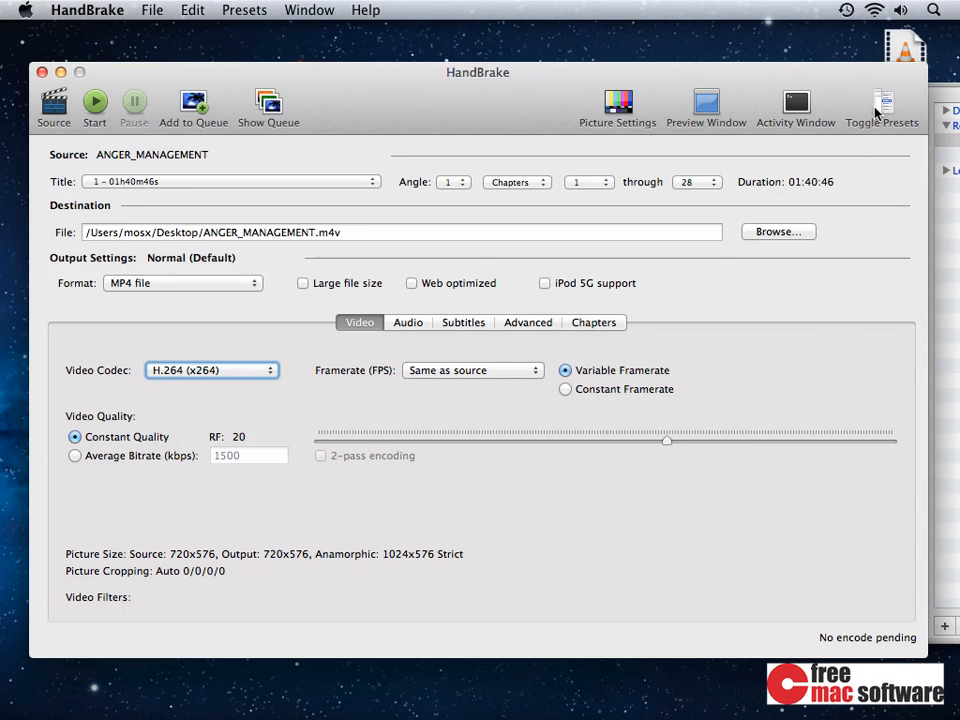
drag(850, 80, 714, 87)
click(809, 116)
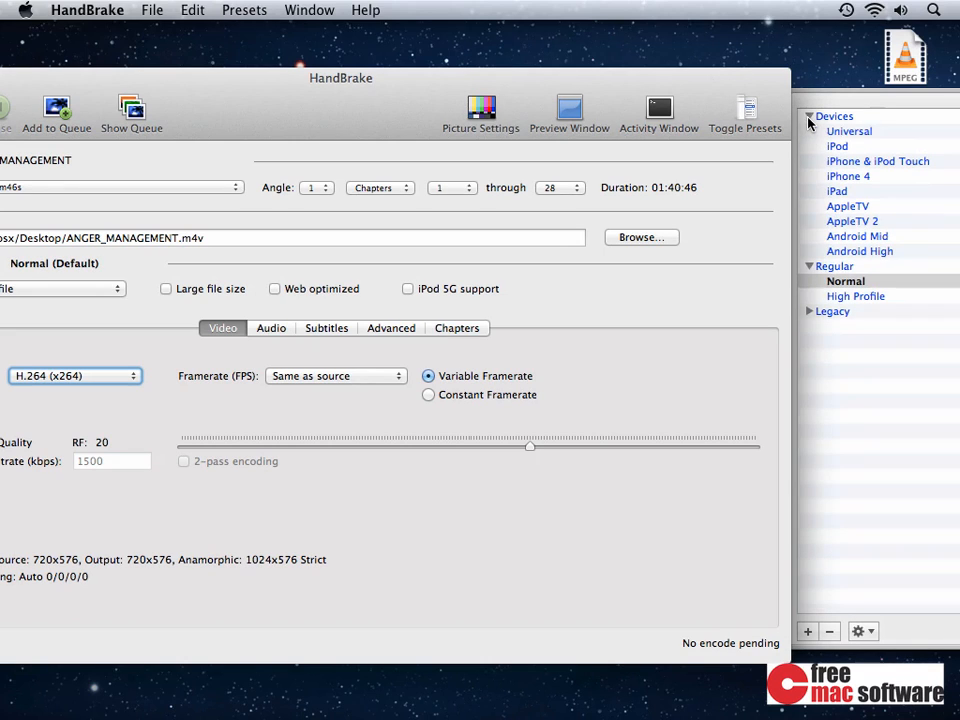
click(809, 311)
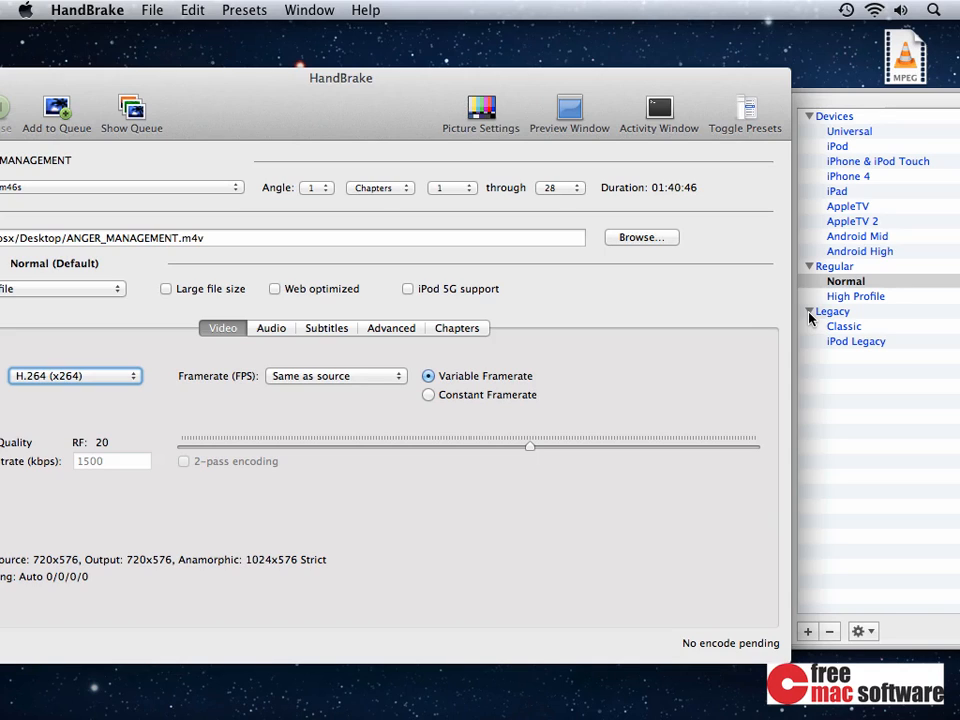
click(846, 194)
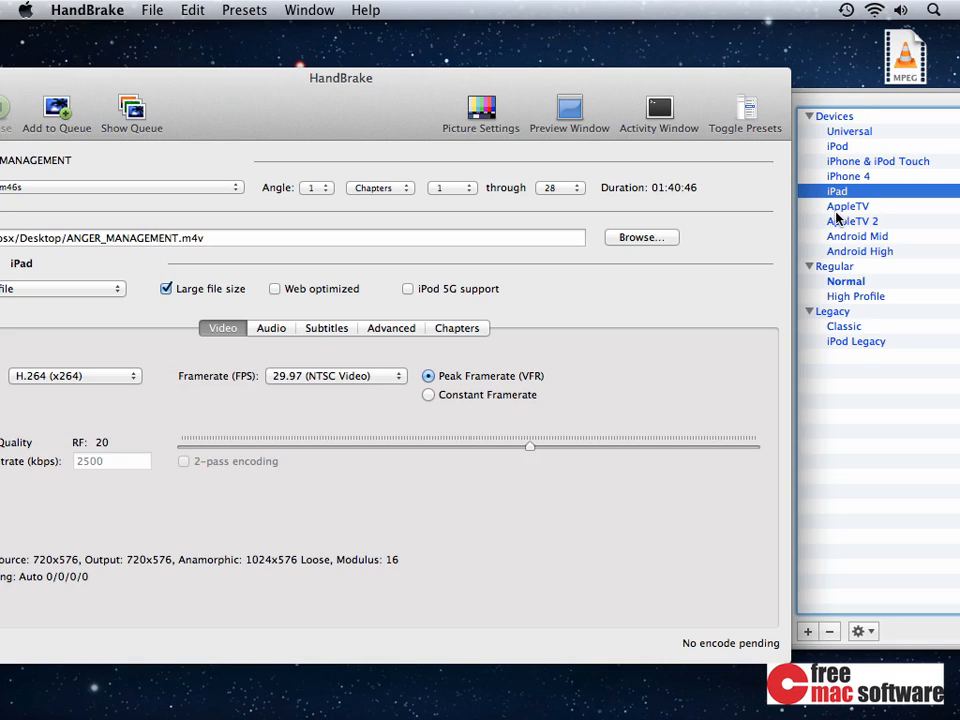
click(837, 221)
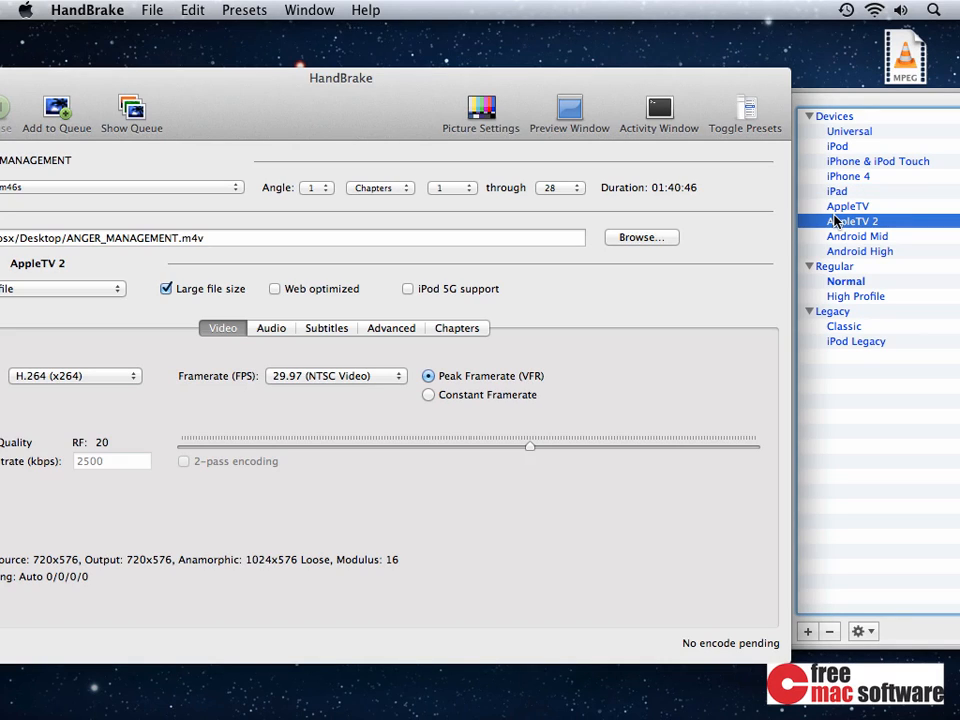
drag(311, 122, 453, 119)
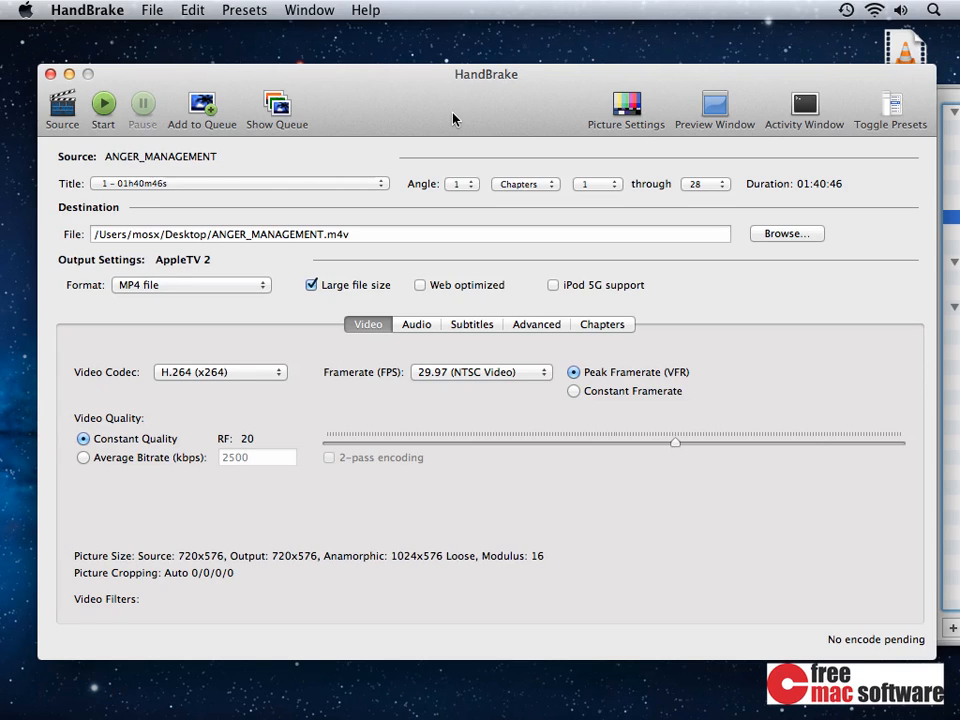
Set the second audio track to 3: Russian (AC3) (5.1 ch) with the AAC (CoreAudio) codec.
click(414, 325)
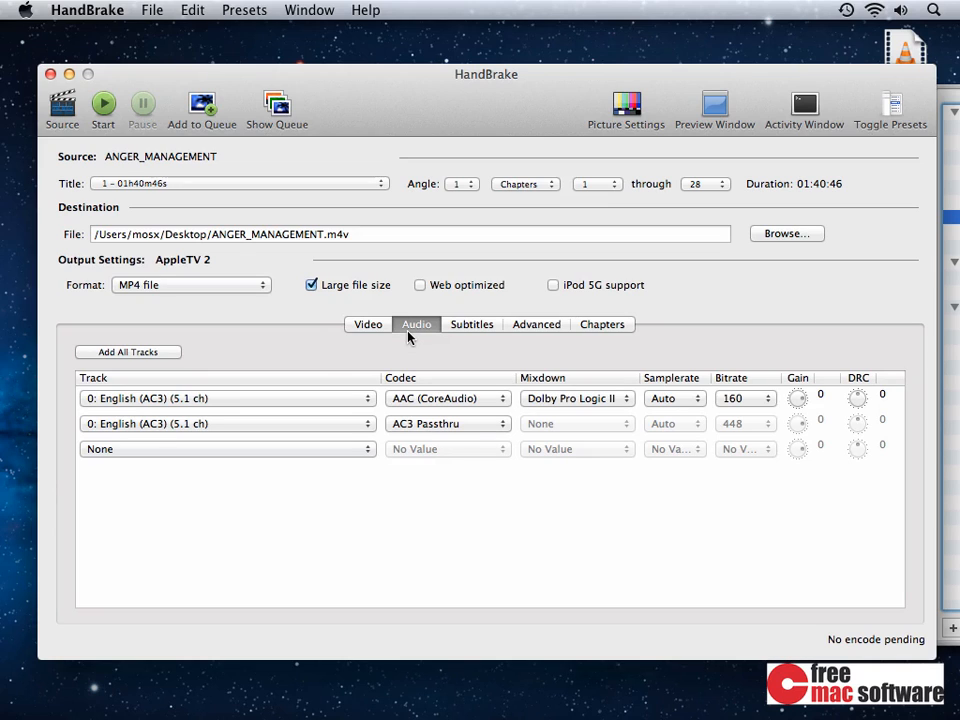
click(321, 423)
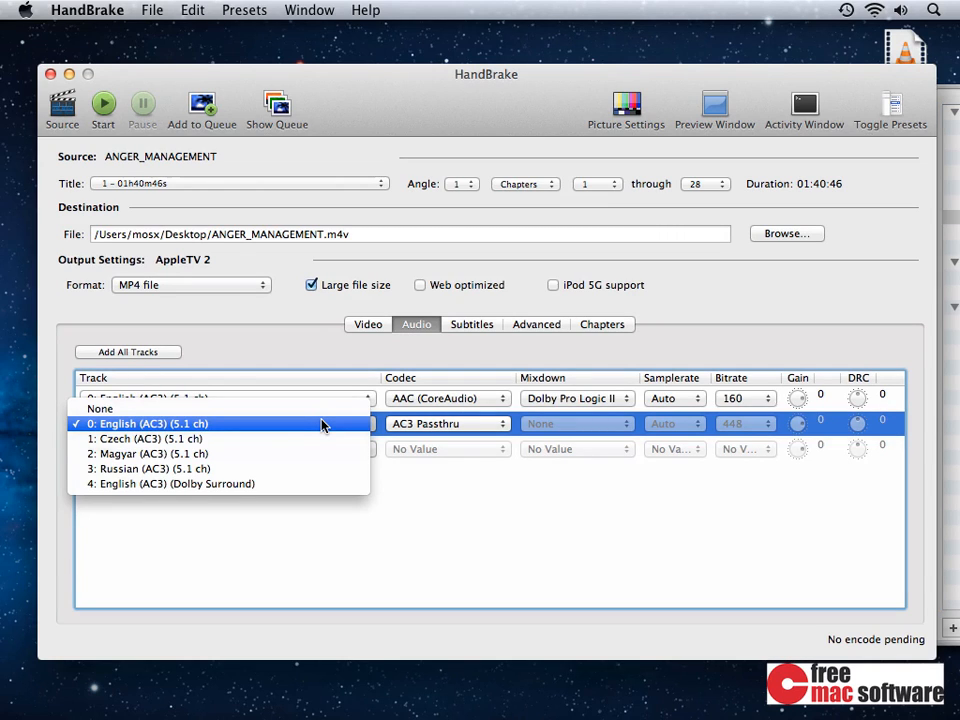
click(288, 470)
click(390, 430)
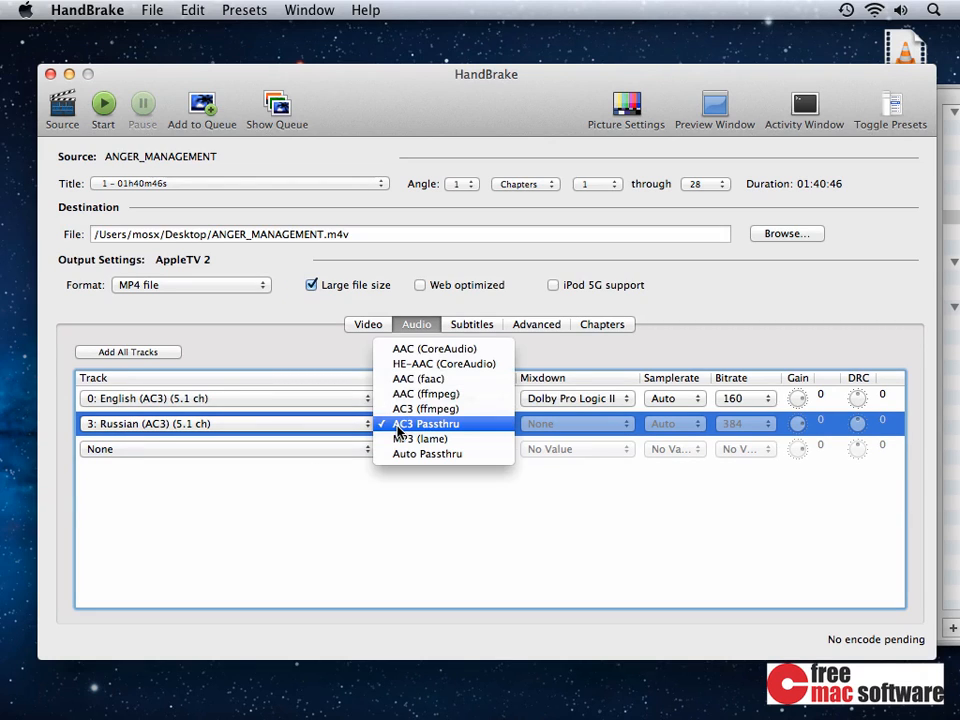
click(465, 349)
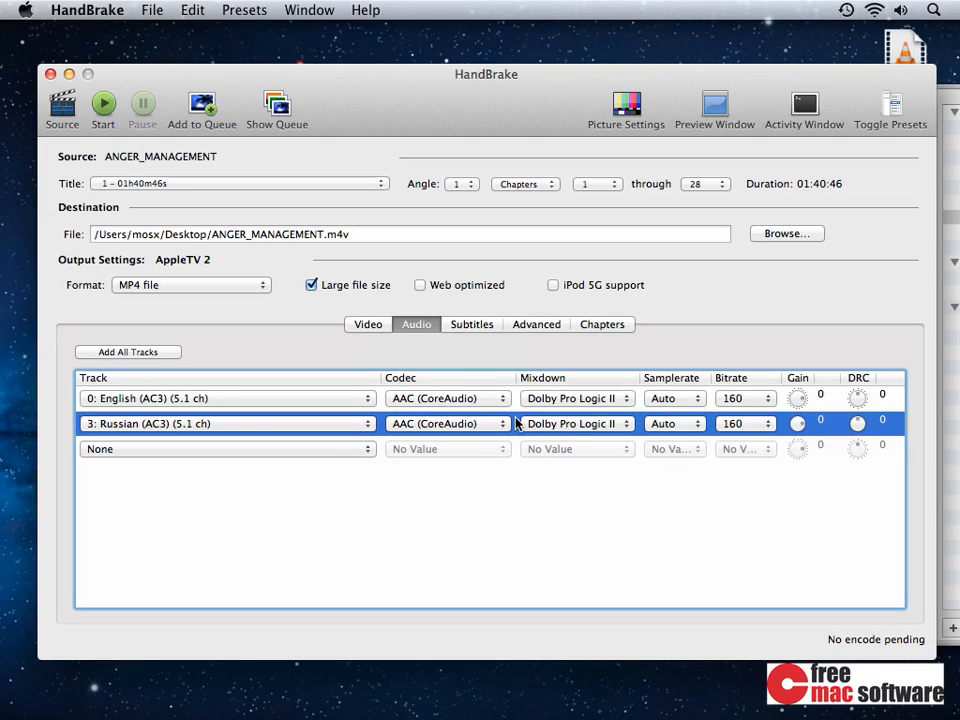